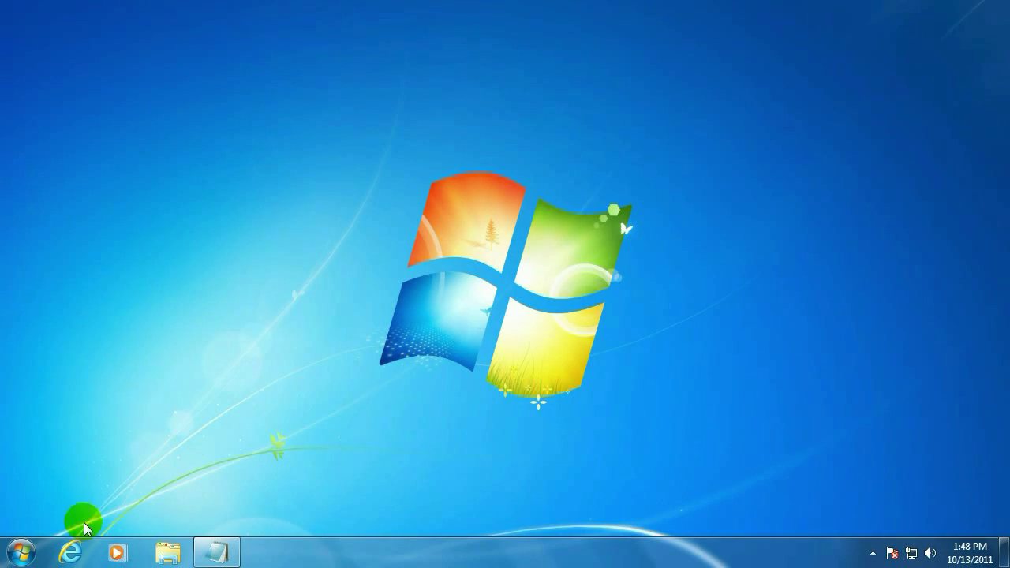
click(72, 548)
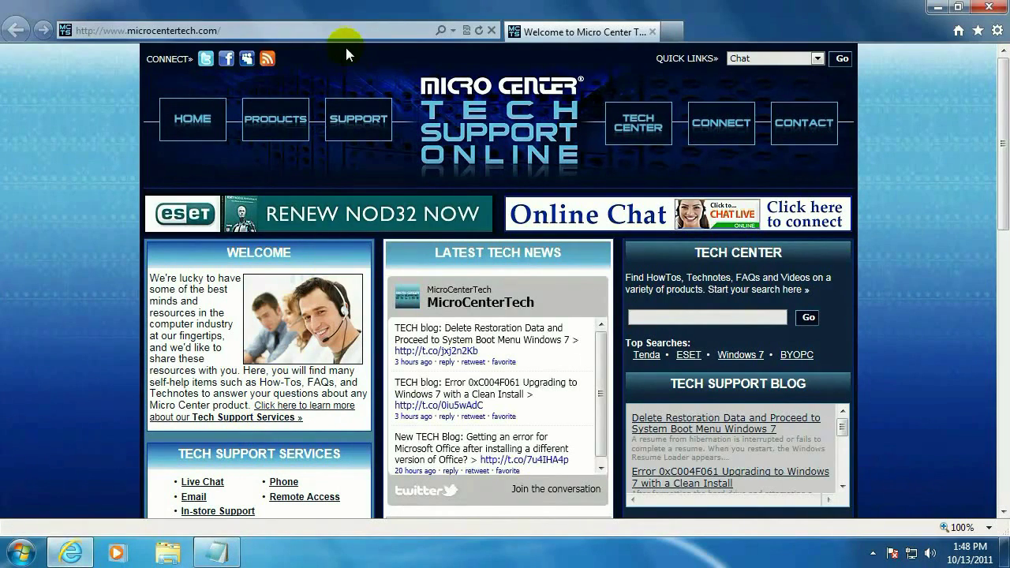
click(341, 33)
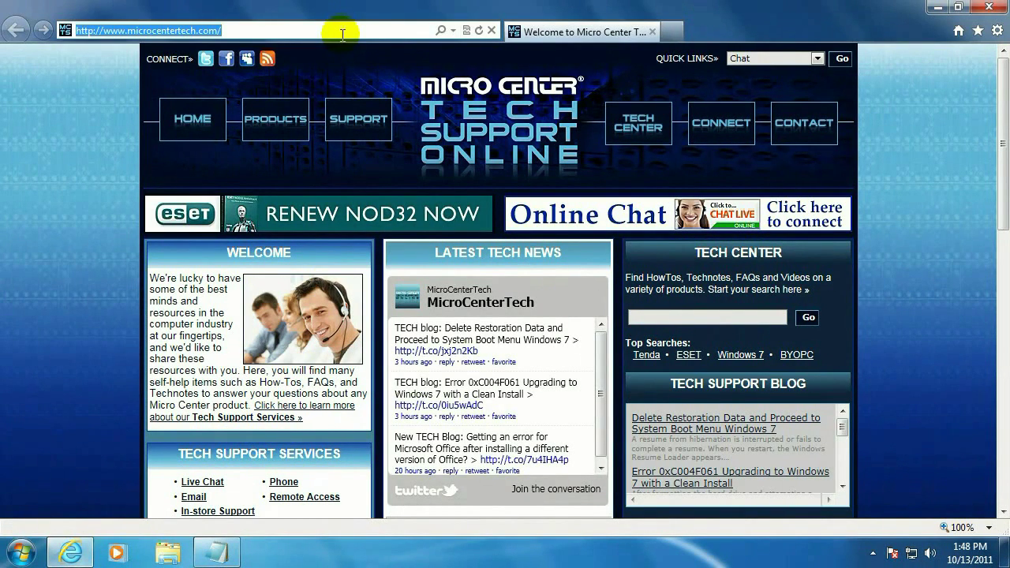
text(www.eset.com/)
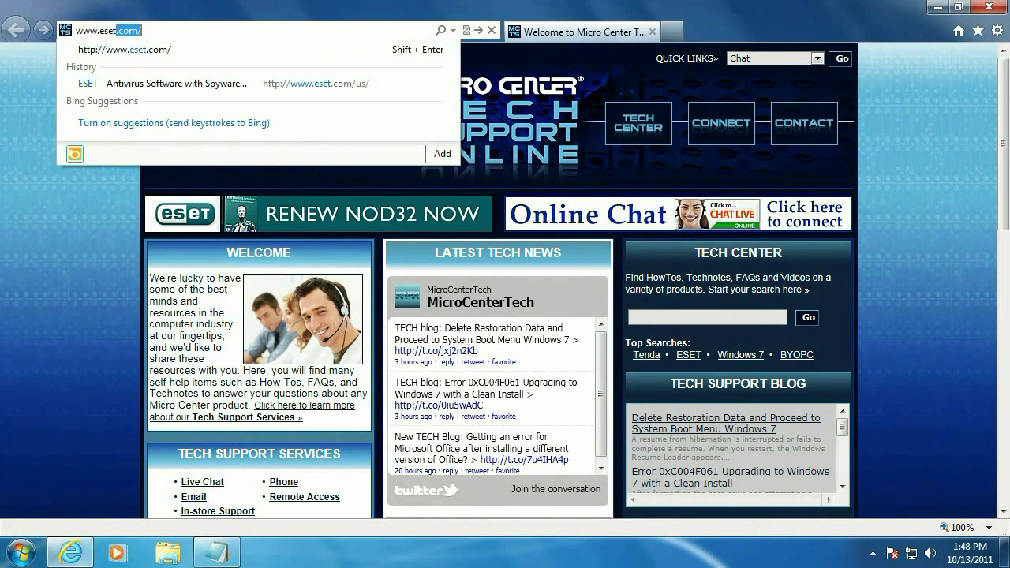
key(Return)
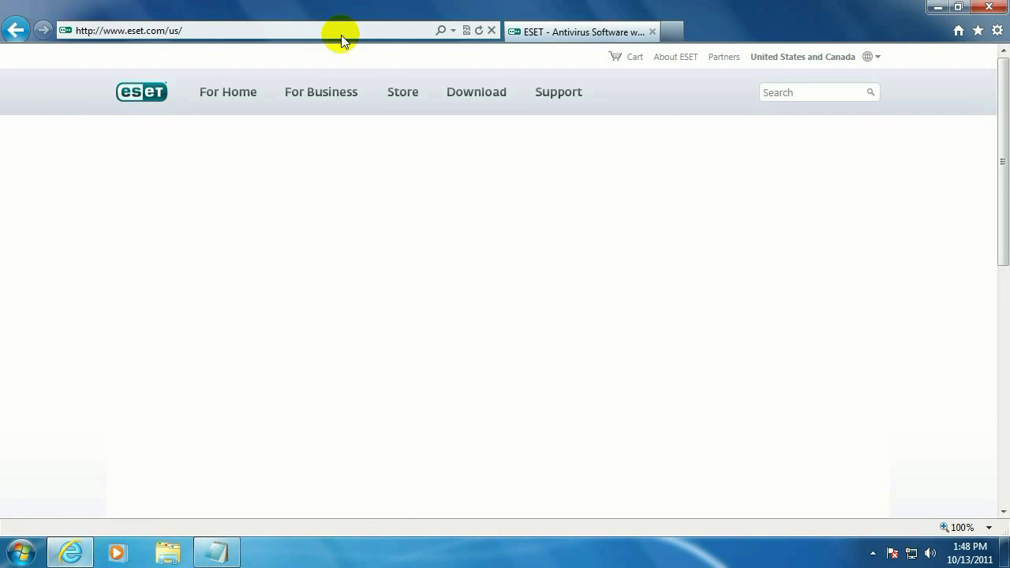
- Open the downloads for already purchased ESET software and save the ESET NOD32 Antivirus 5 live installer for home PC users
click(464, 95)
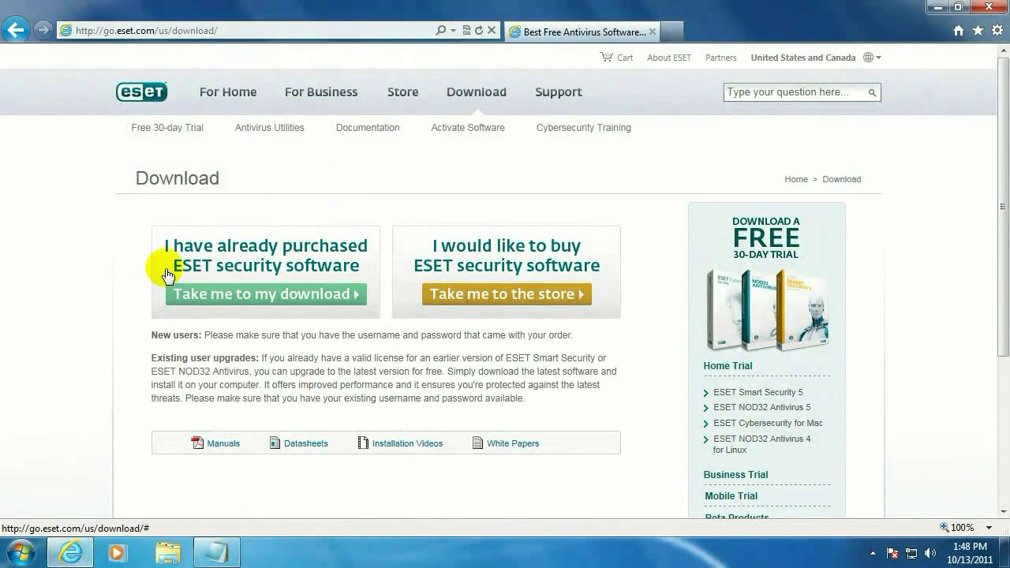
click(198, 304)
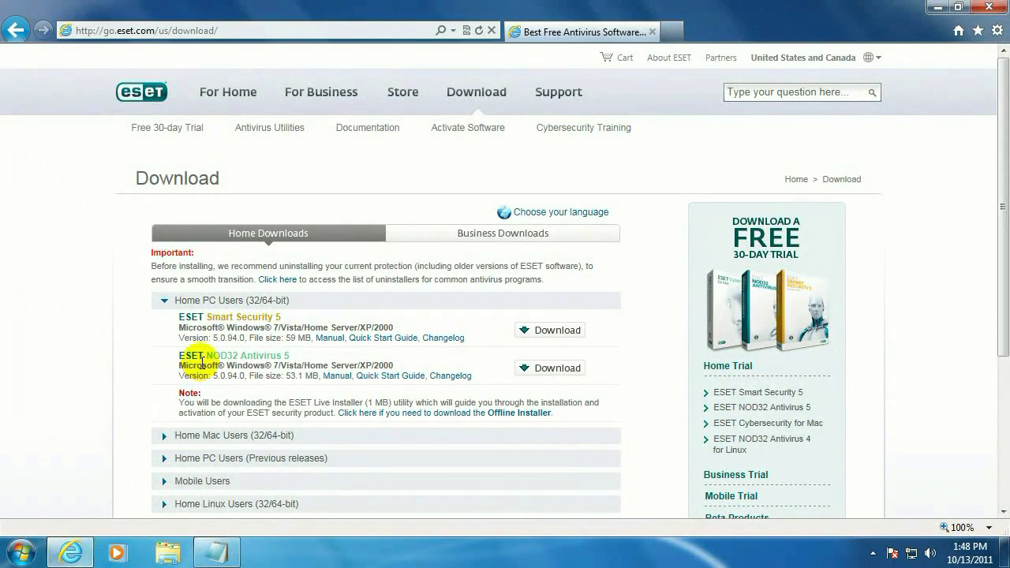
click(528, 374)
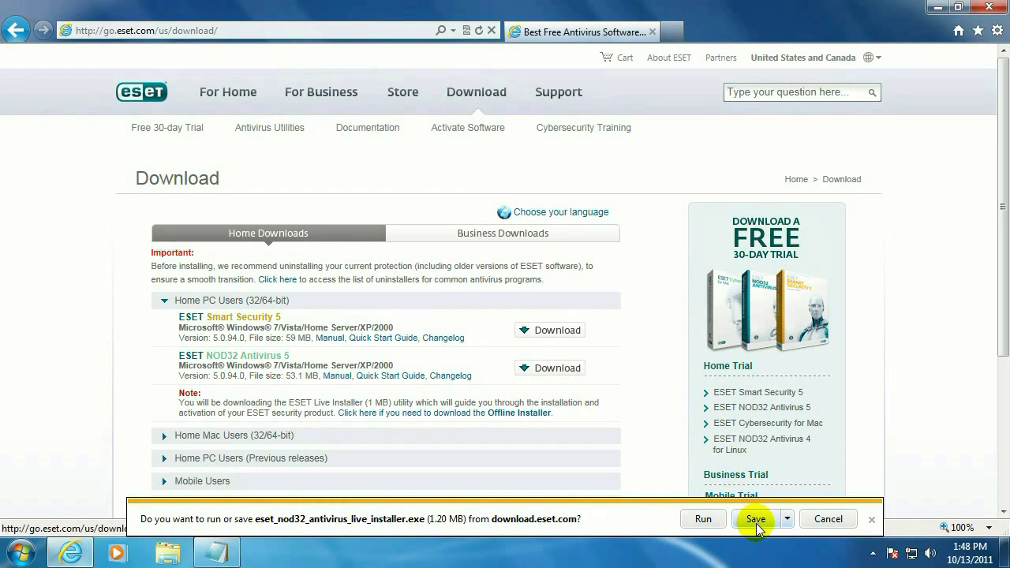
click(786, 519)
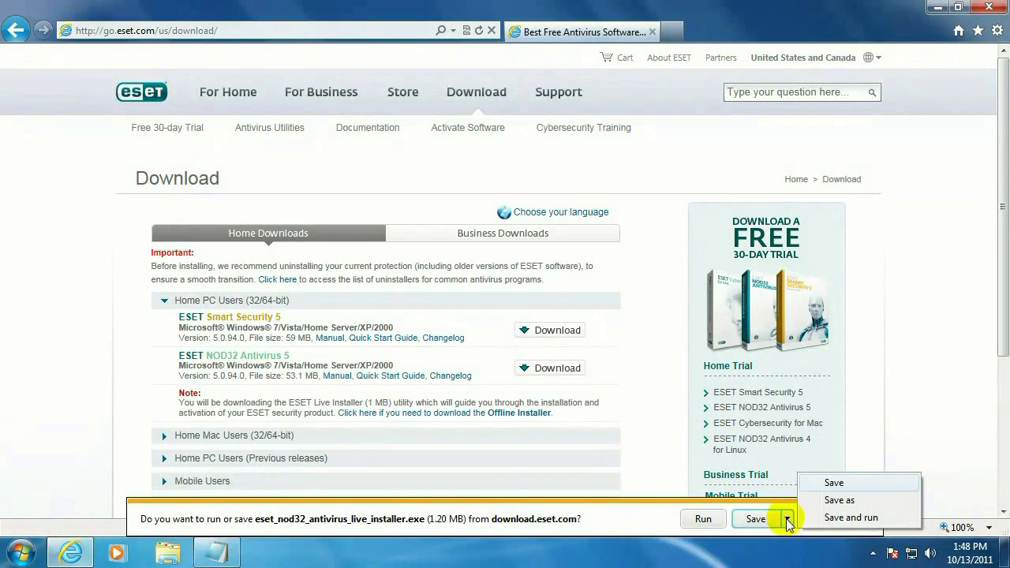
click(760, 519)
click(775, 522)
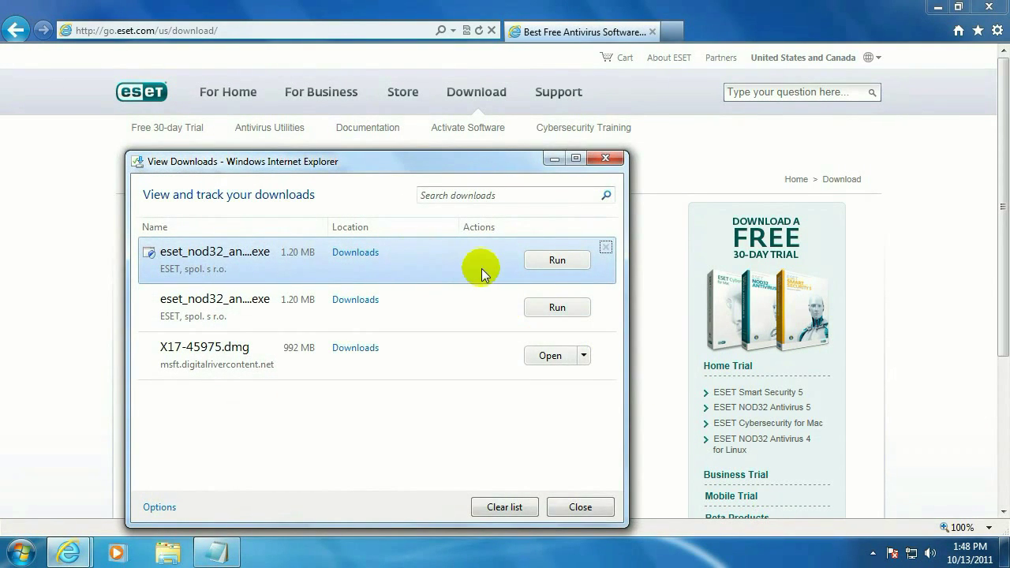
- Run the downloaded NOD32 installer, start the installation with English as product language, and accept the End-User License Agreement
click(543, 265)
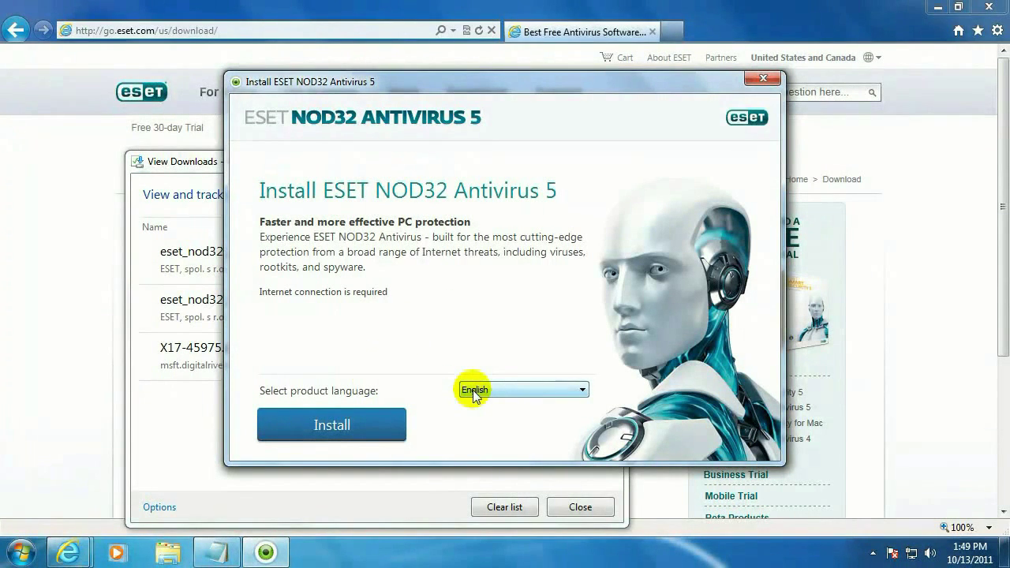
click(355, 433)
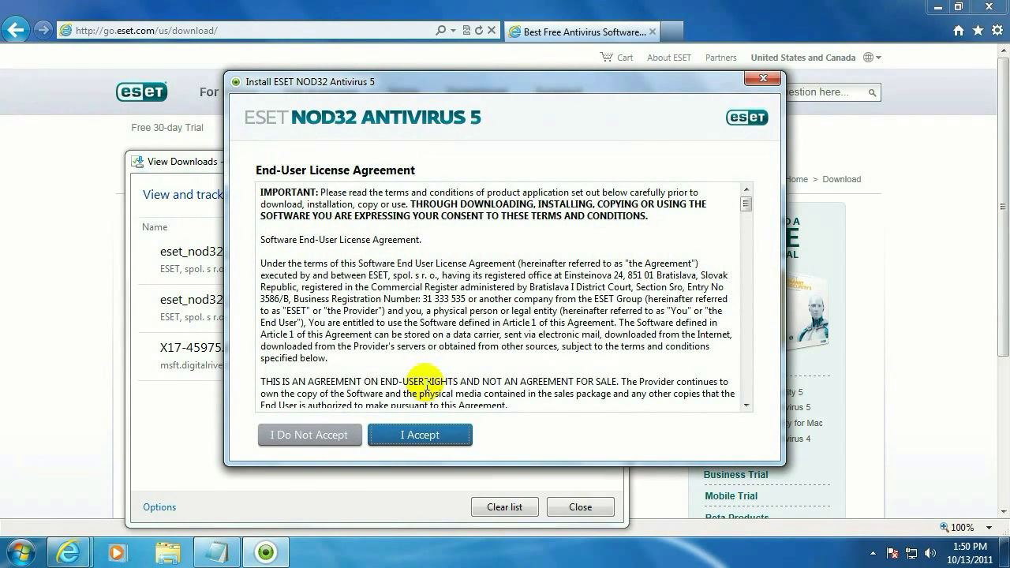
click(401, 435)
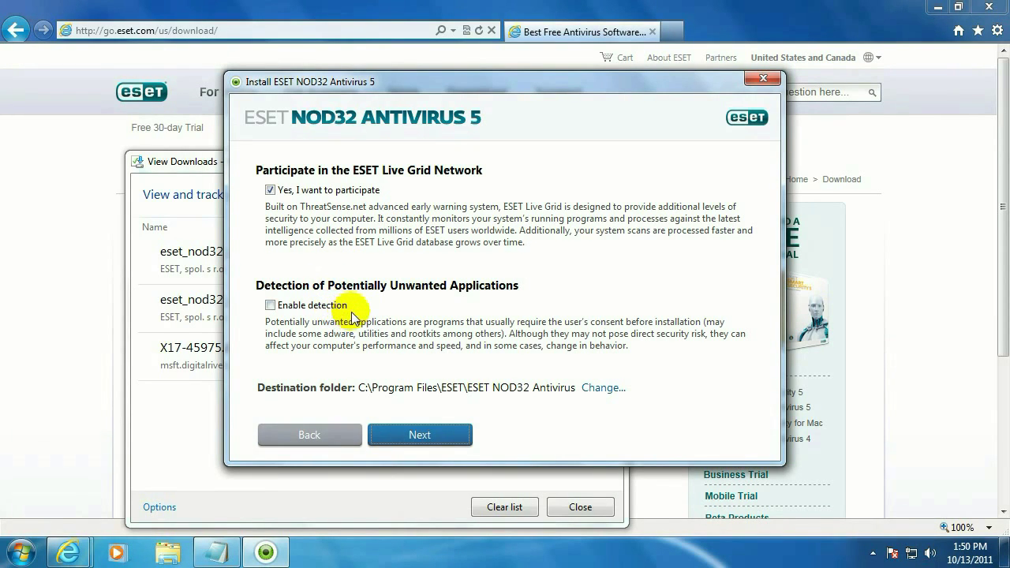
- Enable detection of potentially unwanted applications and complete the installation in the default destination folder
click(270, 305)
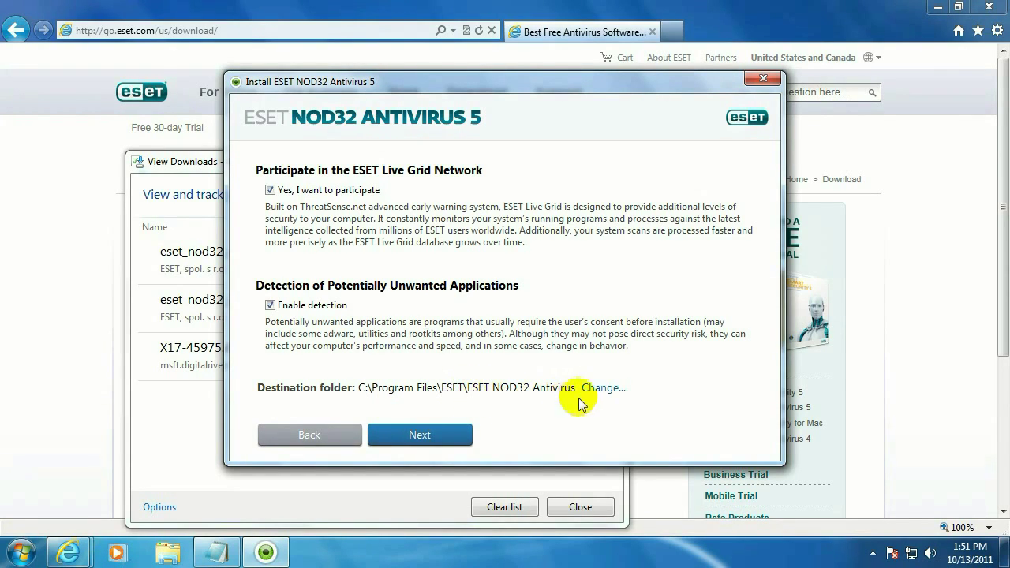
click(434, 439)
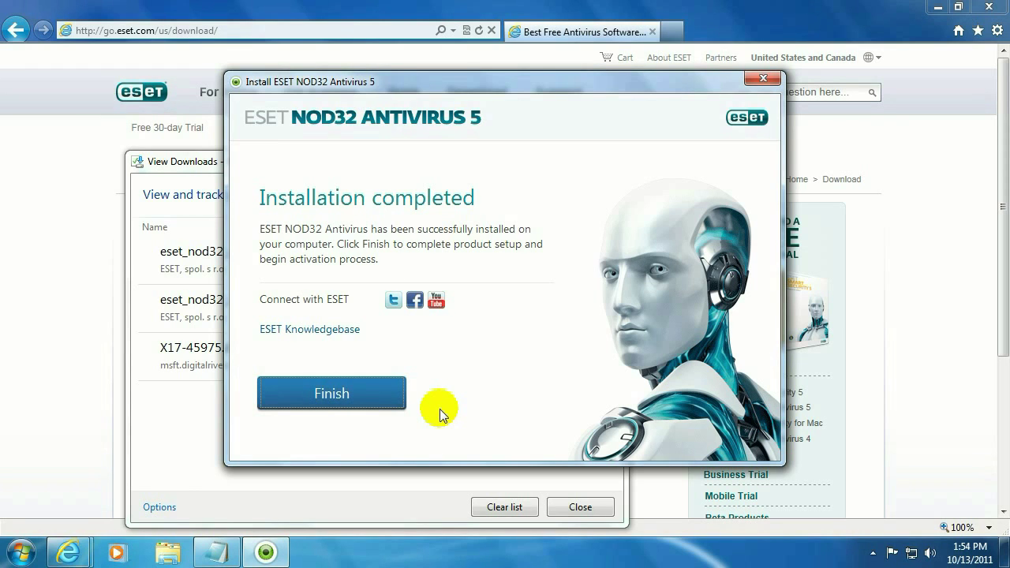
click(391, 392)
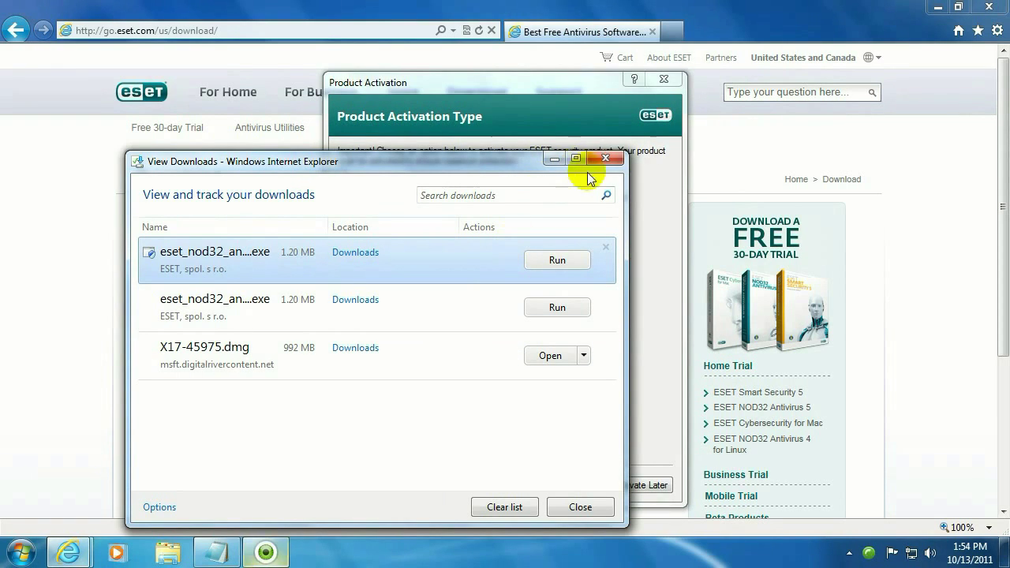
- Close the downloads window and proceed with product activation using a username and password
click(613, 159)
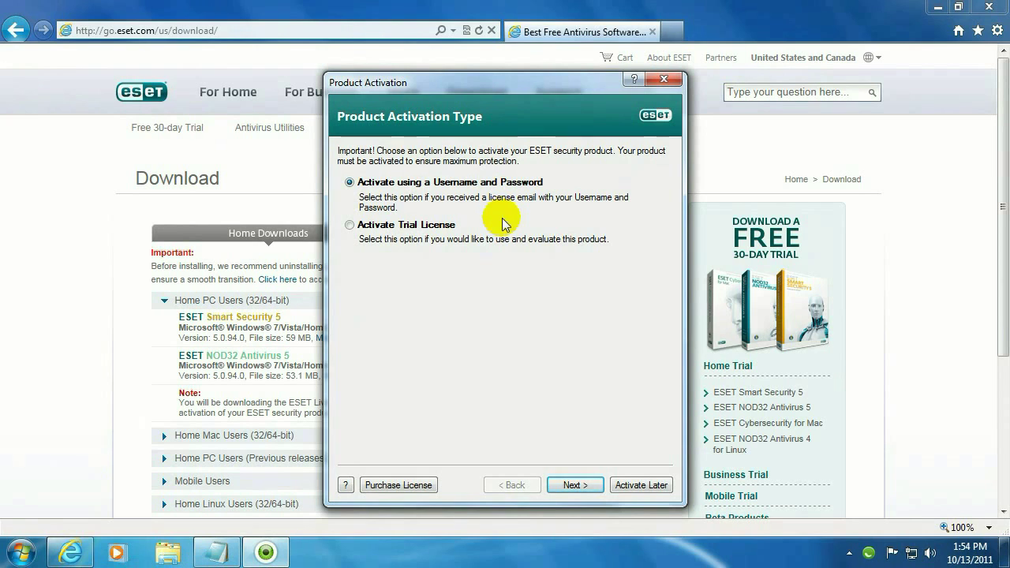
click(565, 485)
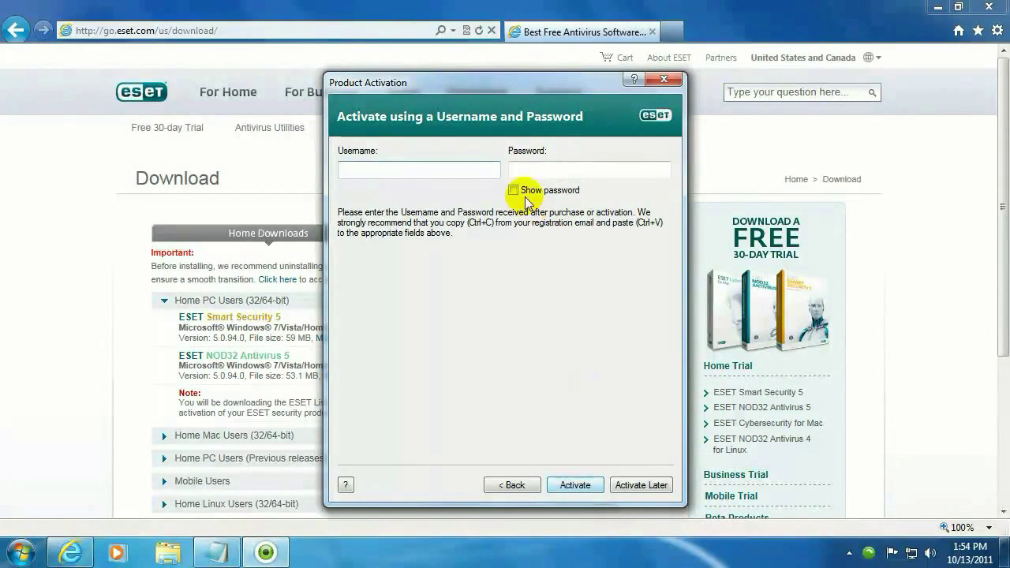
- Copy the license username from the esetpass file in Notepad and paste it into the activation form's Username field
click(485, 167)
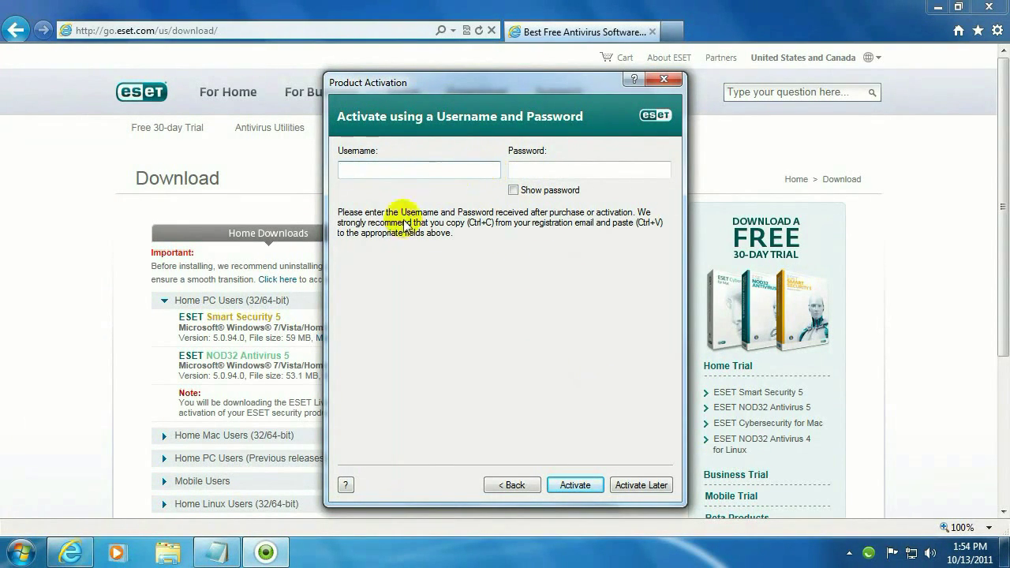
click(232, 554)
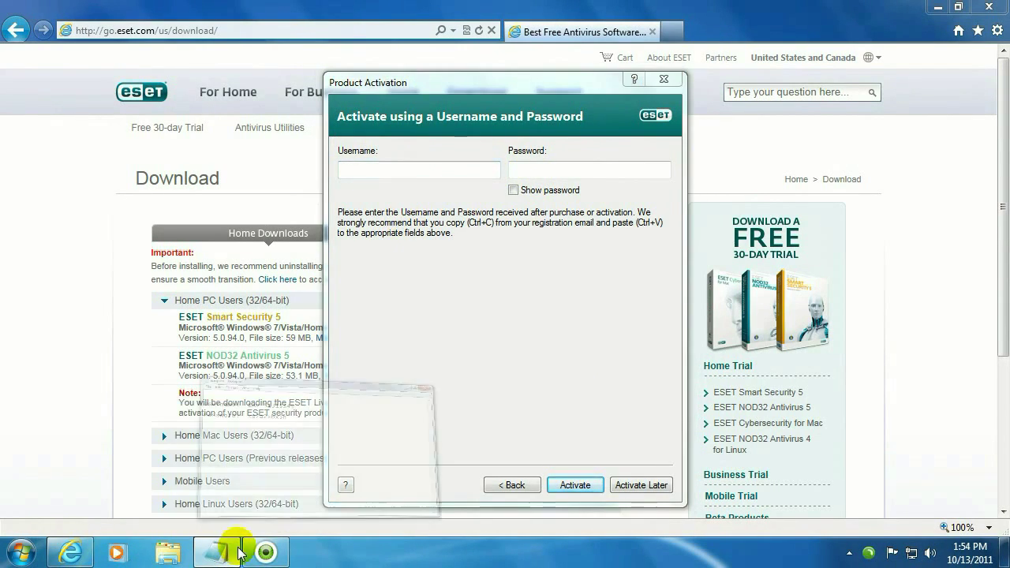
drag(422, 150, 302, 155)
right_click(301, 156)
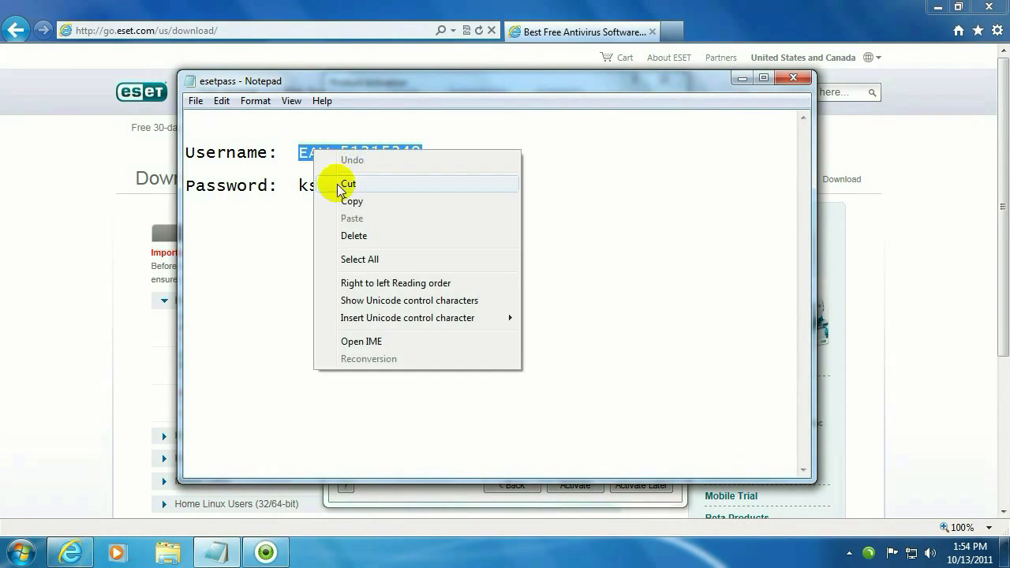
click(383, 201)
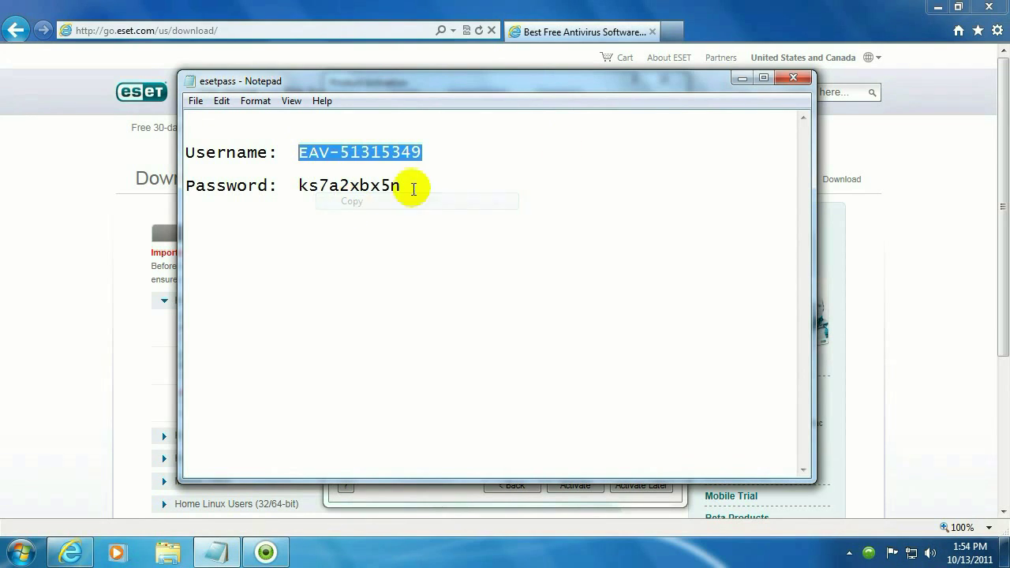
click(741, 78)
right_click(449, 170)
click(483, 235)
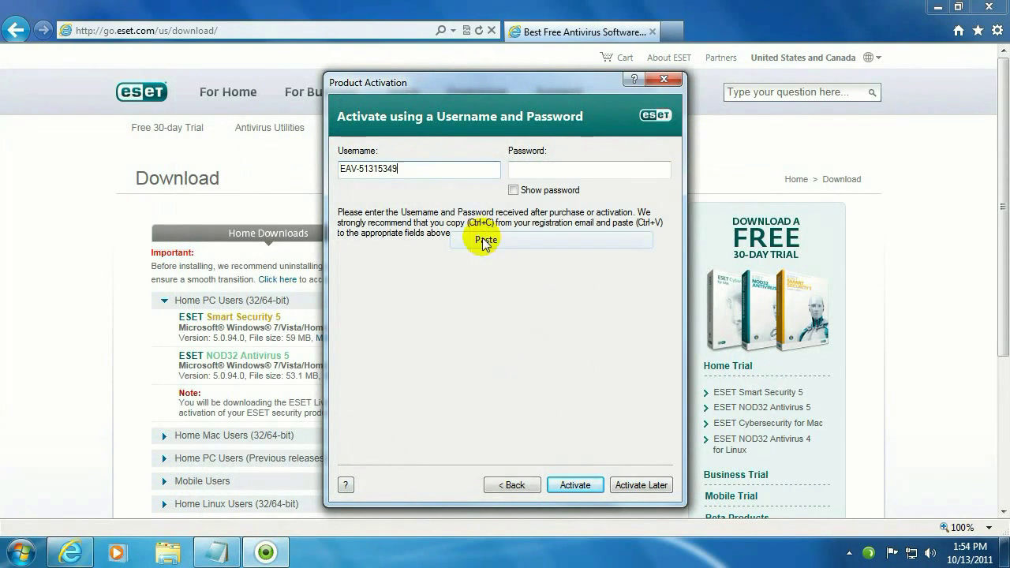
- Copy the license password from the esetpass file in Notepad and paste it into the activation form's Password field
click(229, 554)
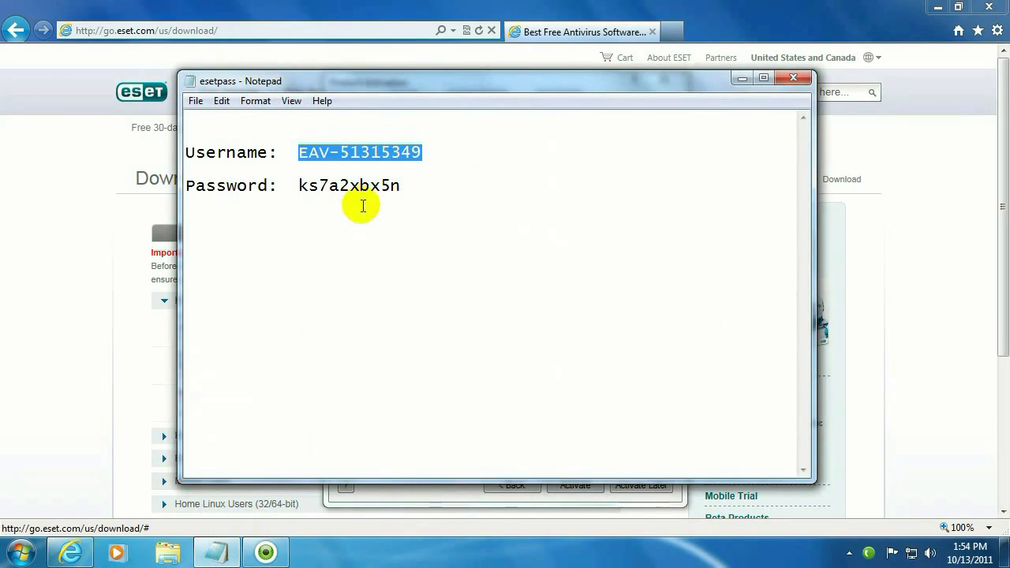
drag(402, 186, 301, 181)
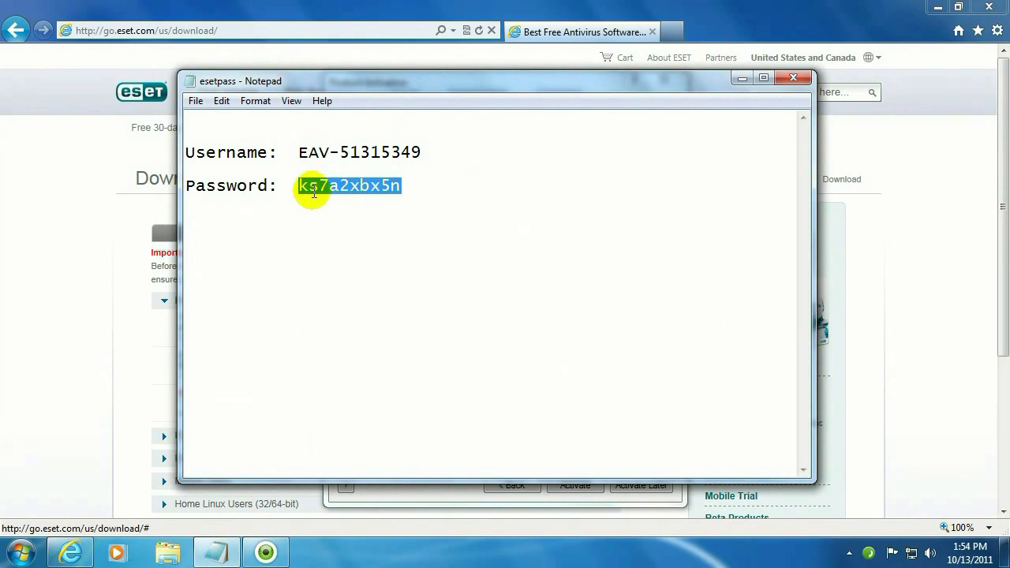
right_click(315, 192)
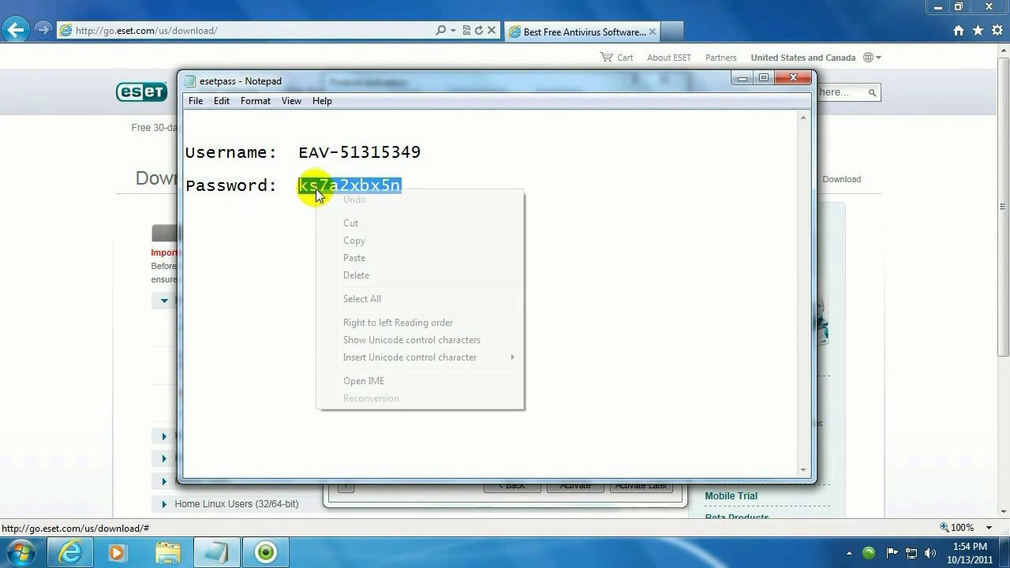
click(352, 241)
click(742, 78)
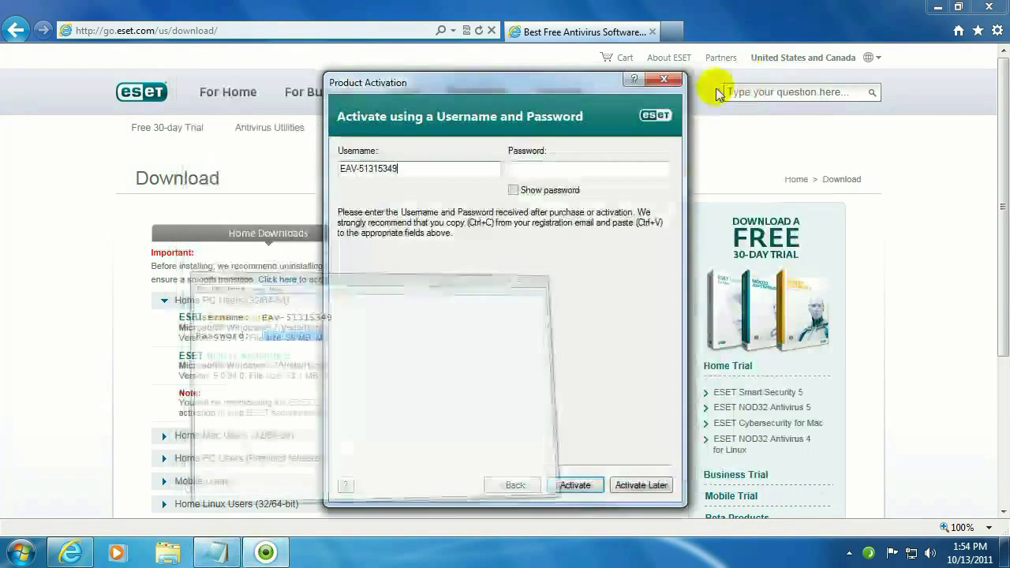
click(527, 169)
right_click(534, 168)
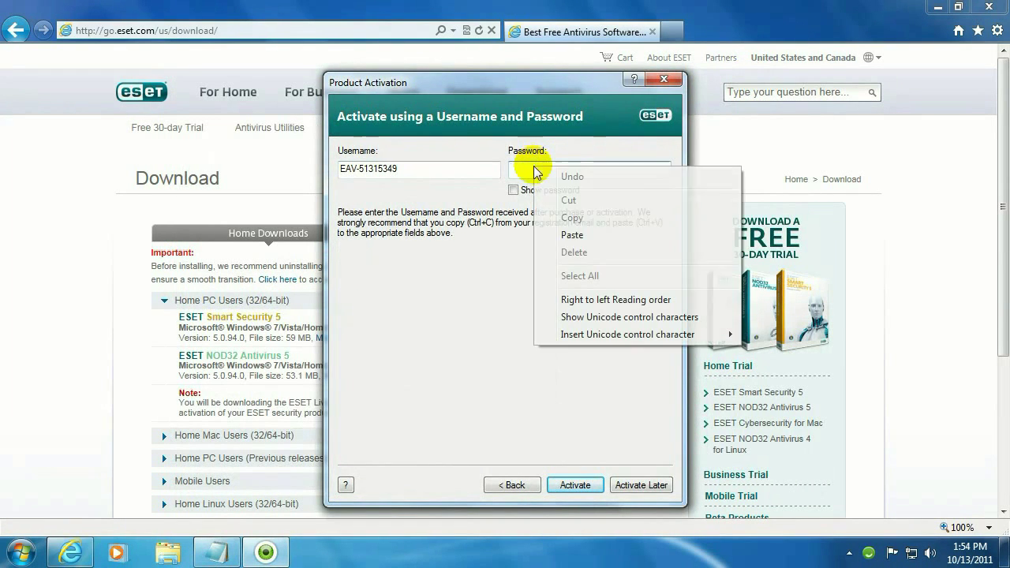
click(572, 235)
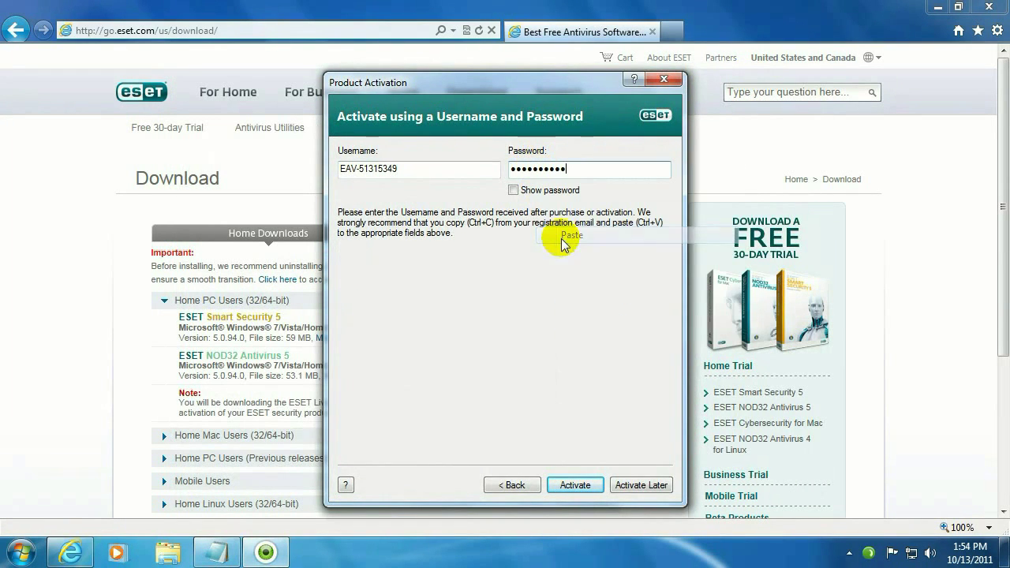
- Activate the product with the entered credentials and view the protection status on the antivirus Home page
click(576, 486)
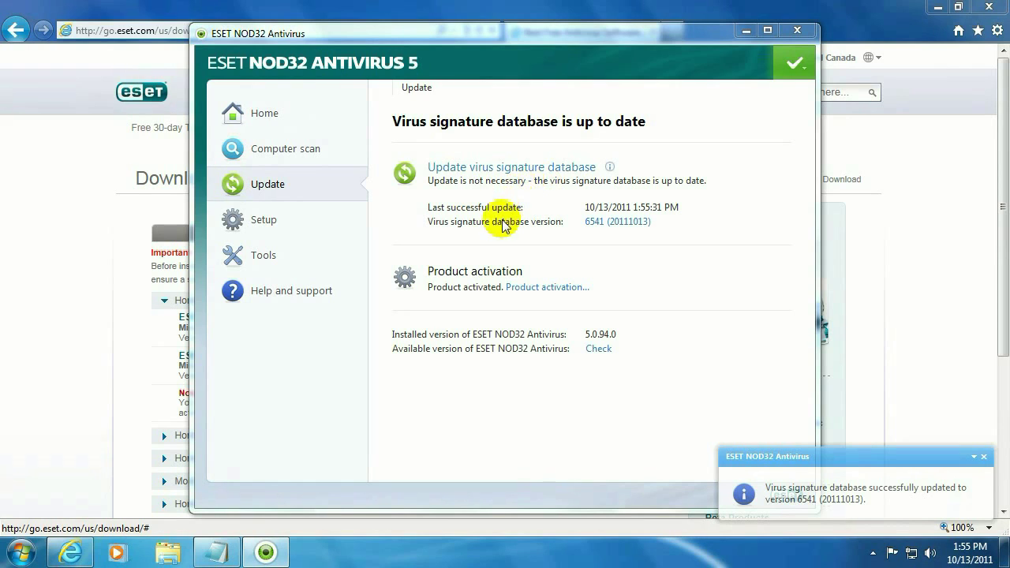
click(264, 118)
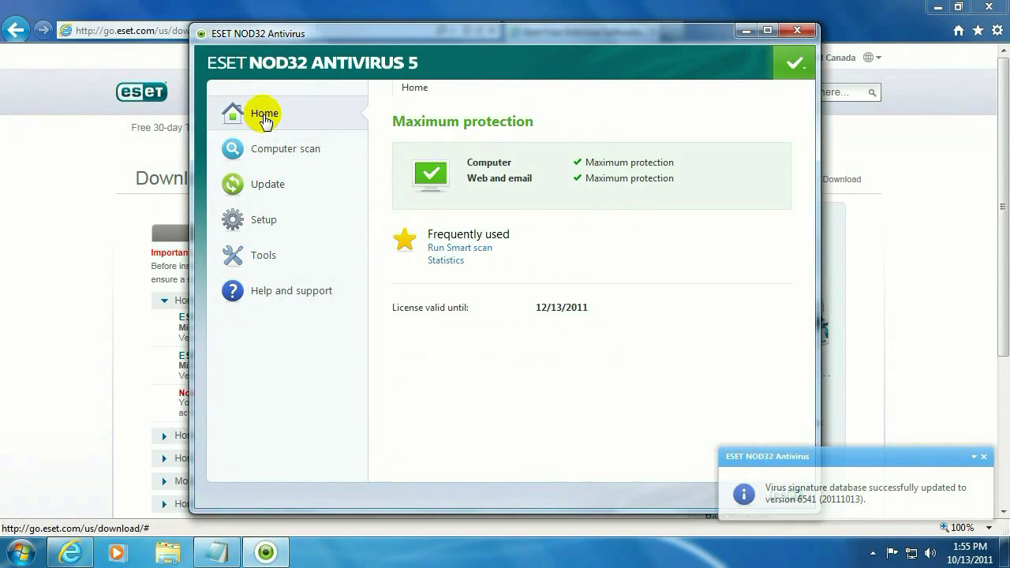